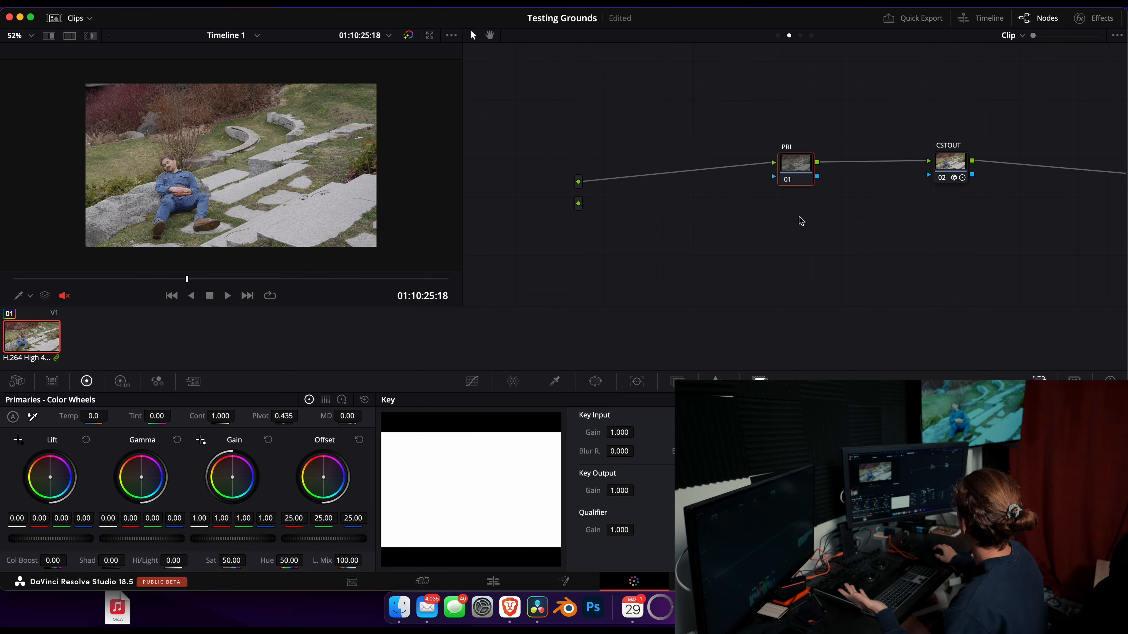
Review the Color Space Transform settings on the CSTOUT node and select the PRI node for grading
left_click(963, 166)
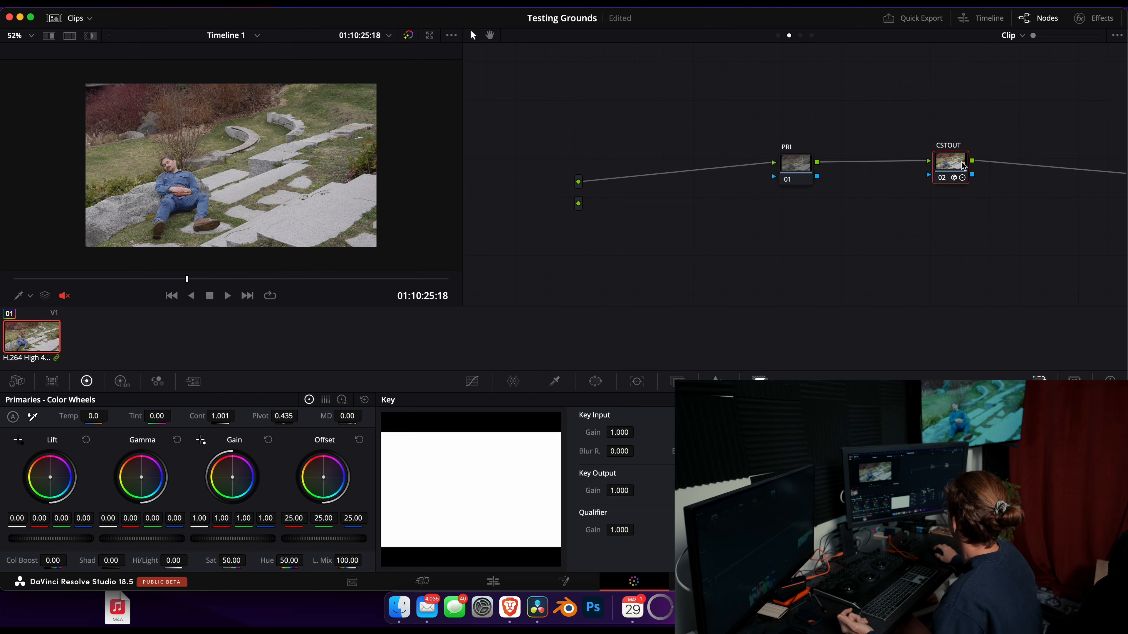
left_click(1113, 20)
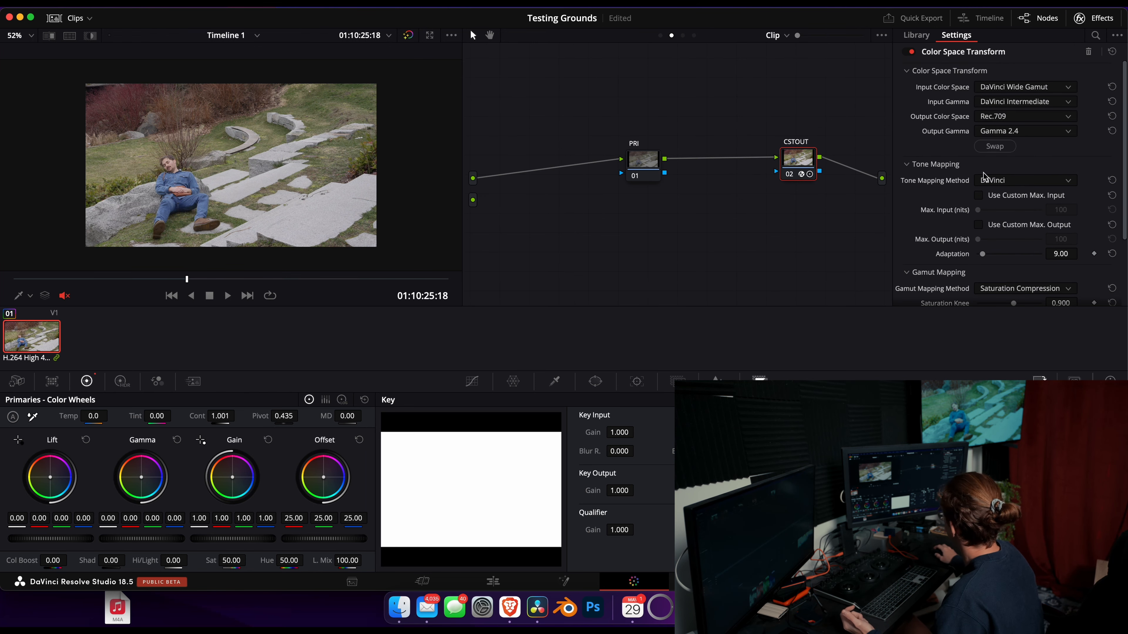
scroll(1012, 260, "down", 3)
left_click(1095, 18)
left_click(683, 142)
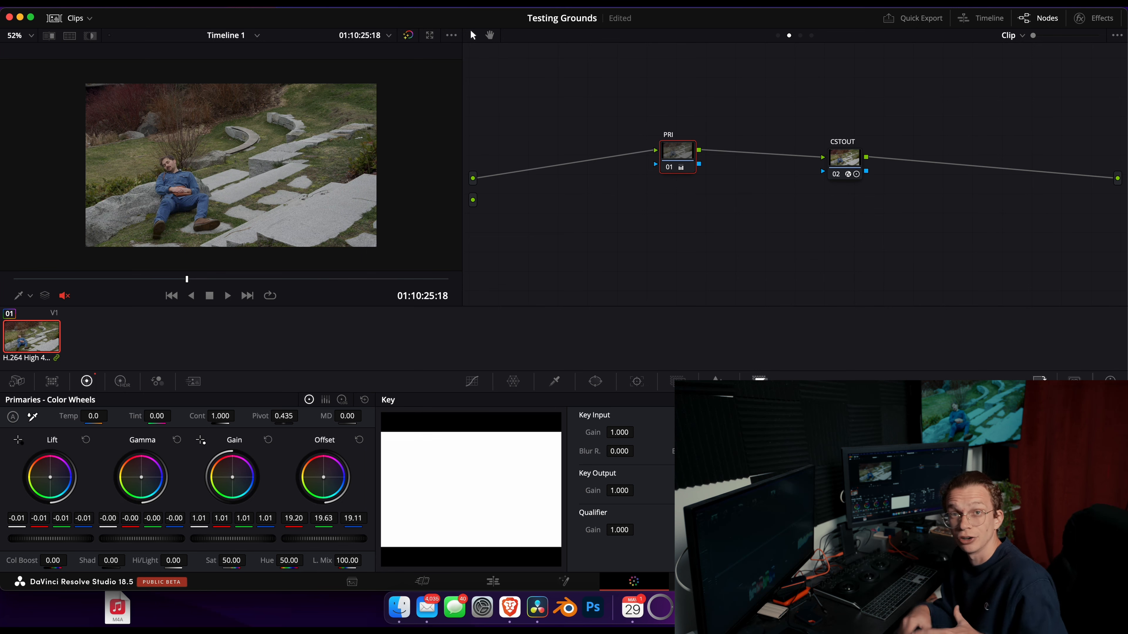
Try a strong colour cast on a new serial node after PRI by shifting its lift balance, and delete that node
key("alt+s")
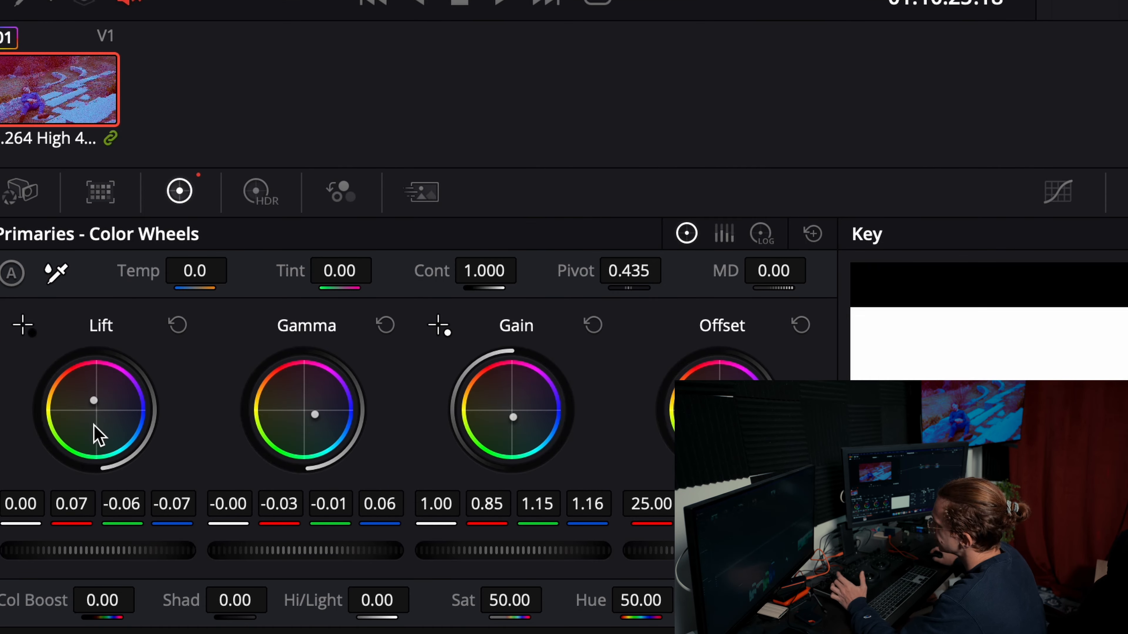
left_click_drag(96, 406, 176, 494)
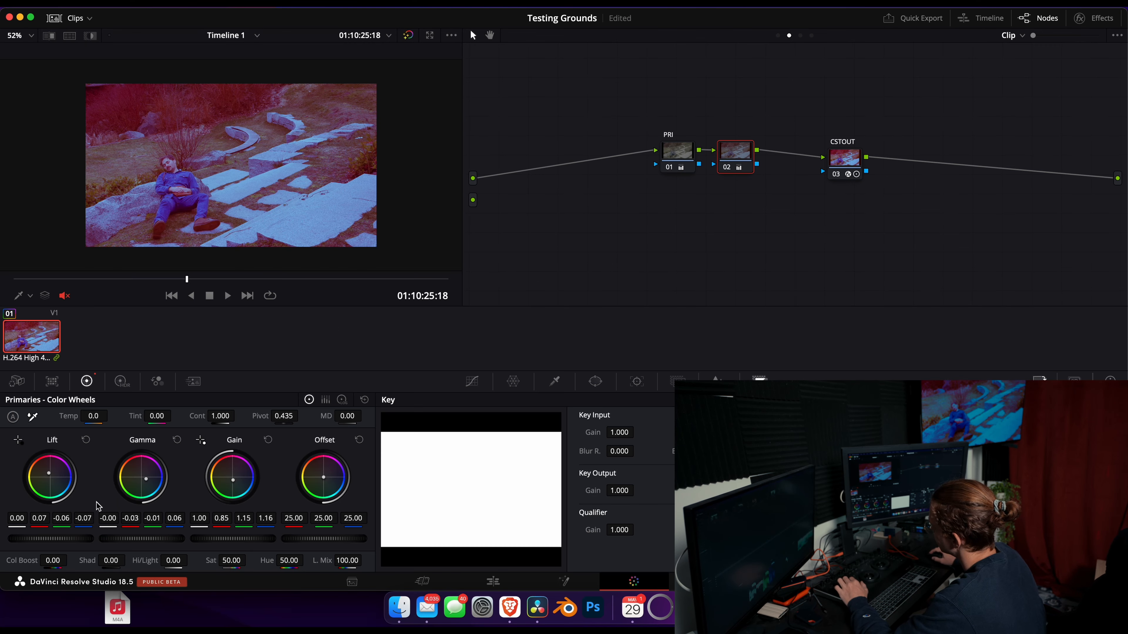
left_click_drag(98, 506, 54, 489)
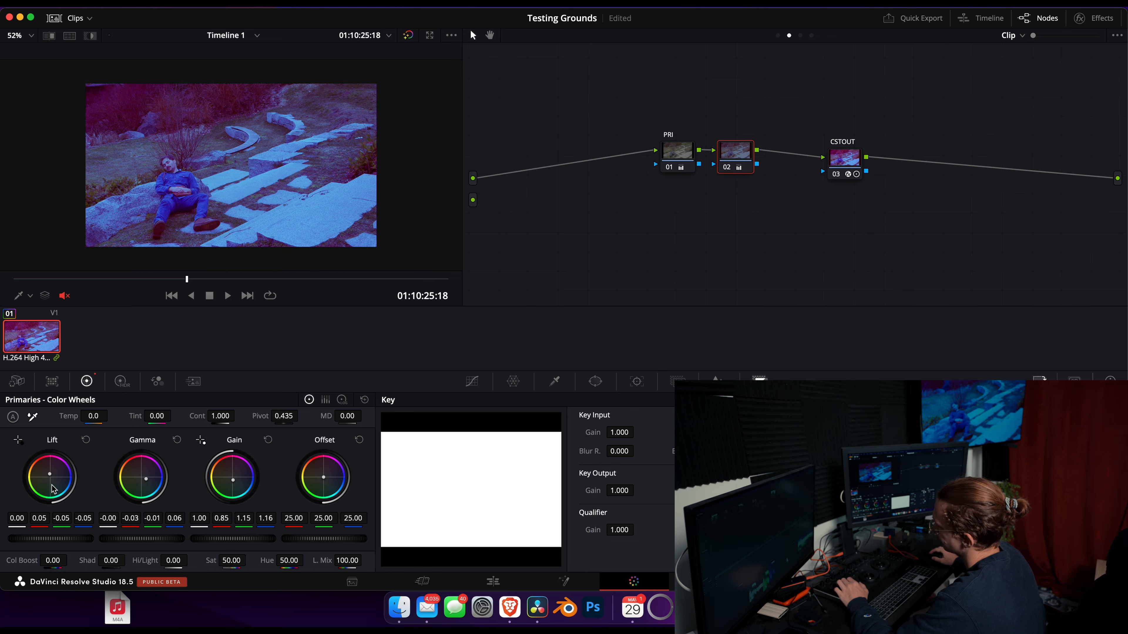
left_click_drag(53, 489, 76, 487)
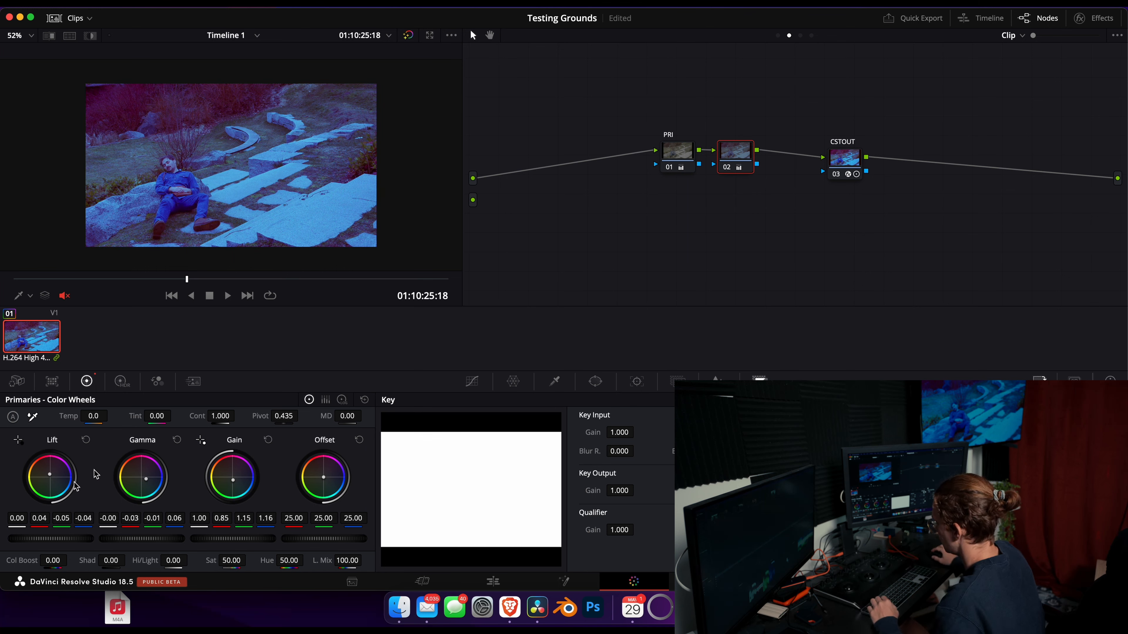
key("Delete")
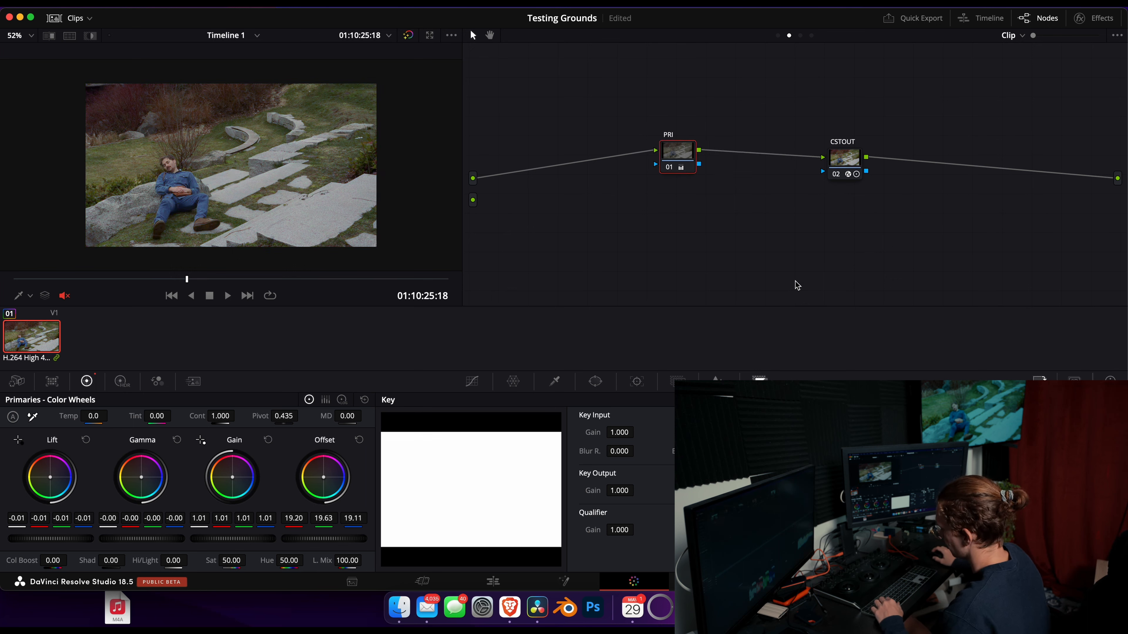
Compare the image with the PRI node's grade disabled and enabled
key("super+d")
key("super+d")
key("super+d")
key("super+d")
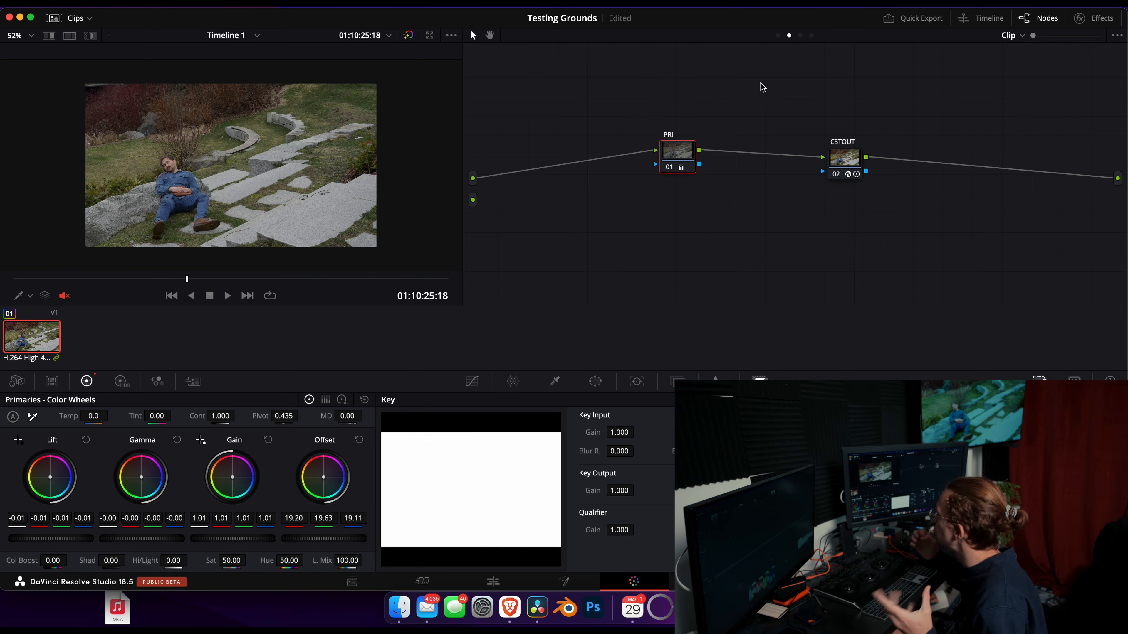
Try adding a chain of six serial nodes after the PRI node
key("alt+s")
key("alt+s")
key("alt+s")
key("alt+s")
key("alt+s")
key("alt+s")
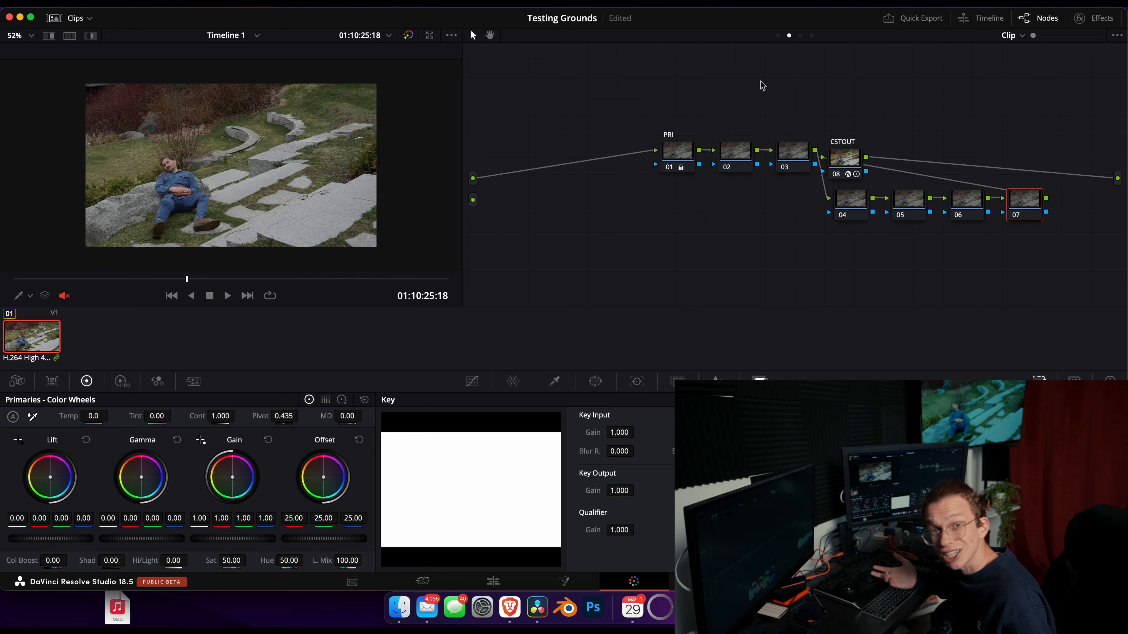
Undo all six added serial nodes so that only PRI and CSTOUT remain
key("super+z")
key("super+z")
key("super+z")
key("super+z")
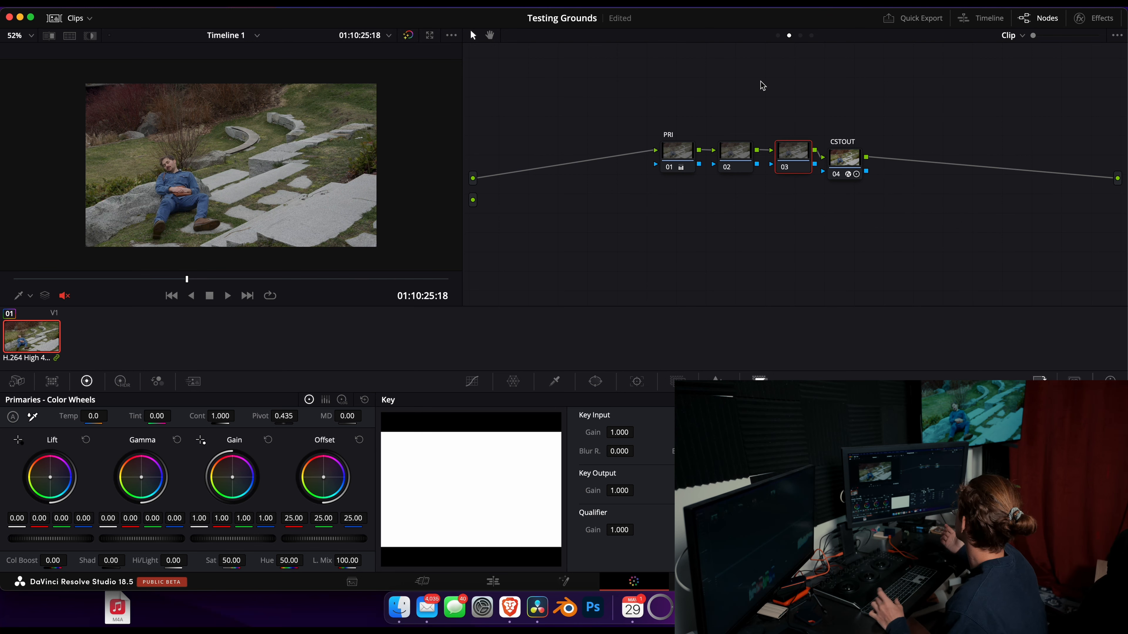
key("super+z")
key("super+z")
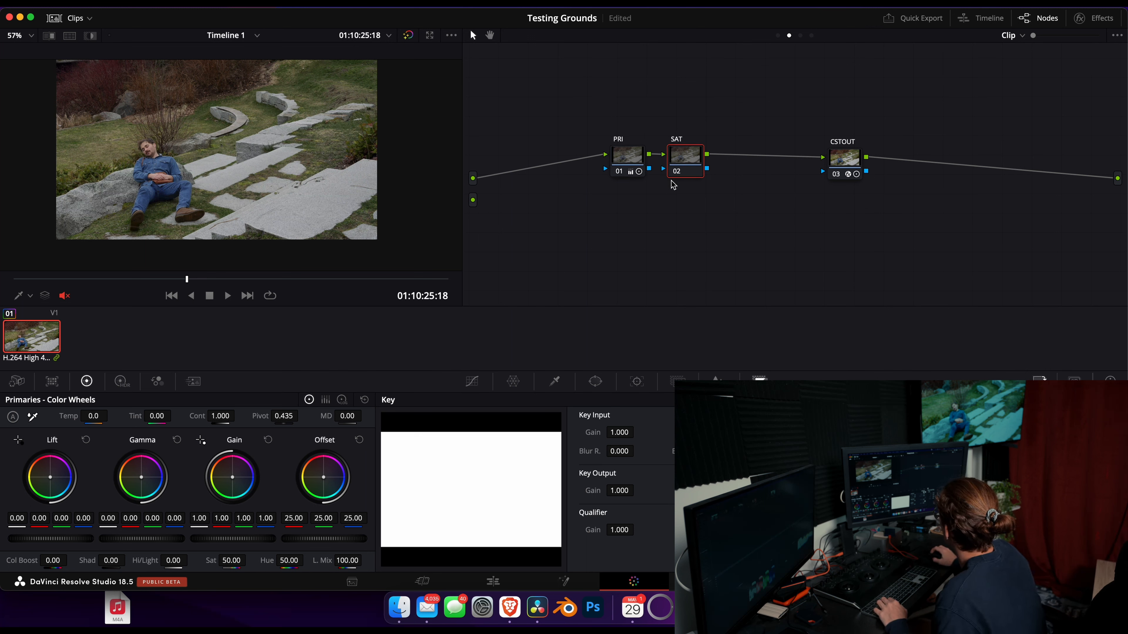
Change the SAT node's color space and adjust which of its channels are enabled
right_click(695, 156)
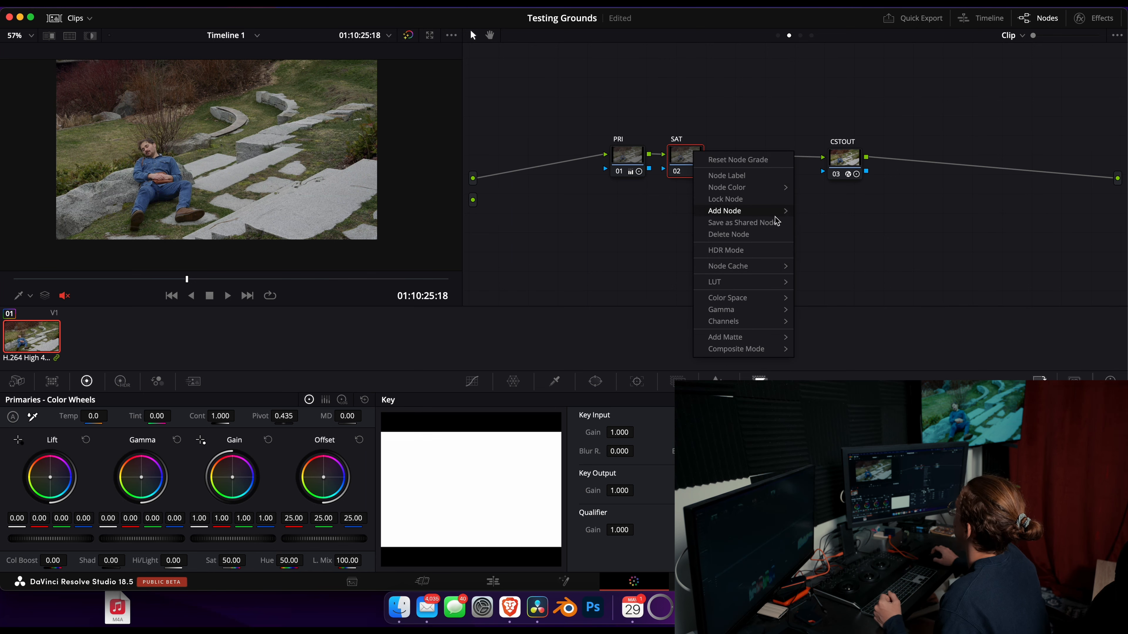
mouse_move(769, 296)
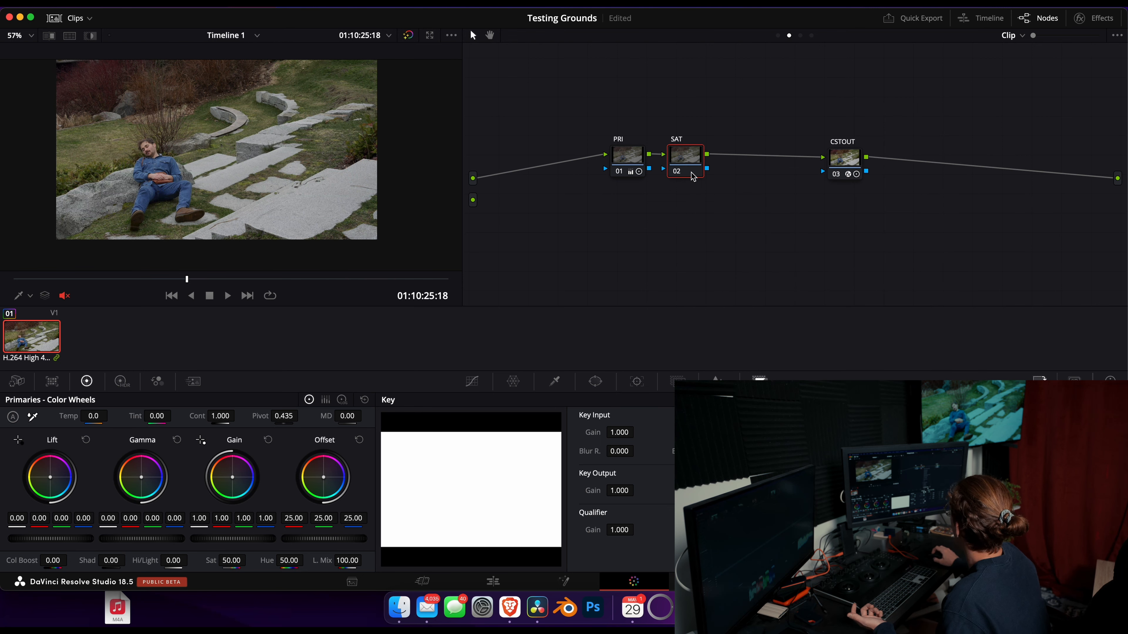
right_click(693, 176)
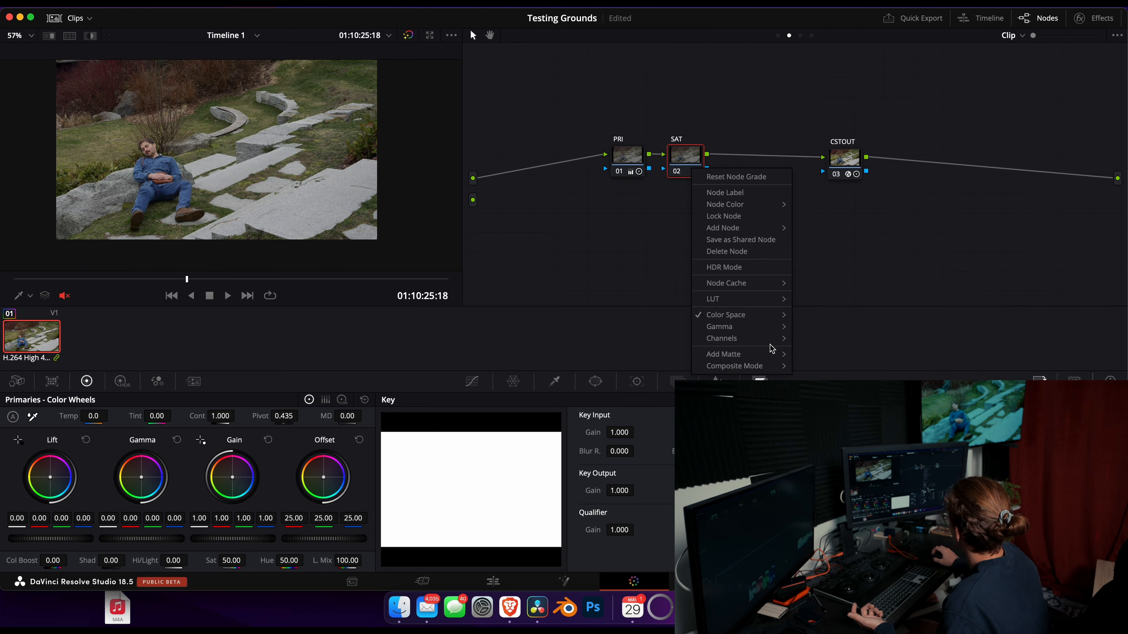
left_click(802, 338)
right_click(693, 158)
mouse_move(759, 329)
left_click(813, 338)
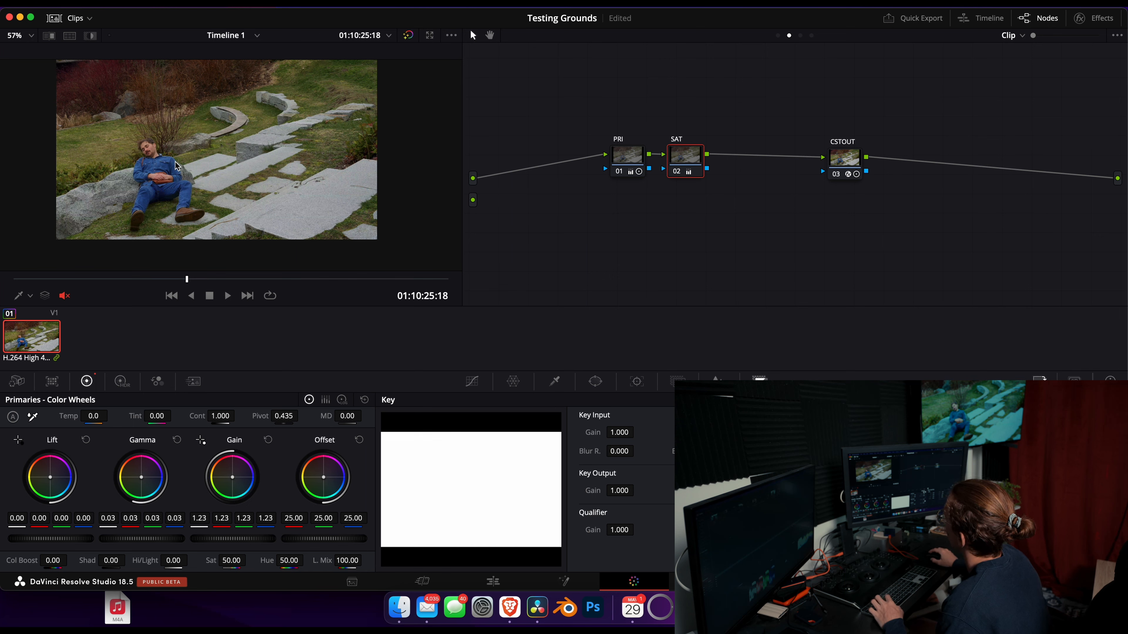
Examine the saturated image up close, especially the man's skin and clothing, with the PRI node selected
scroll(176, 166, "up", 5)
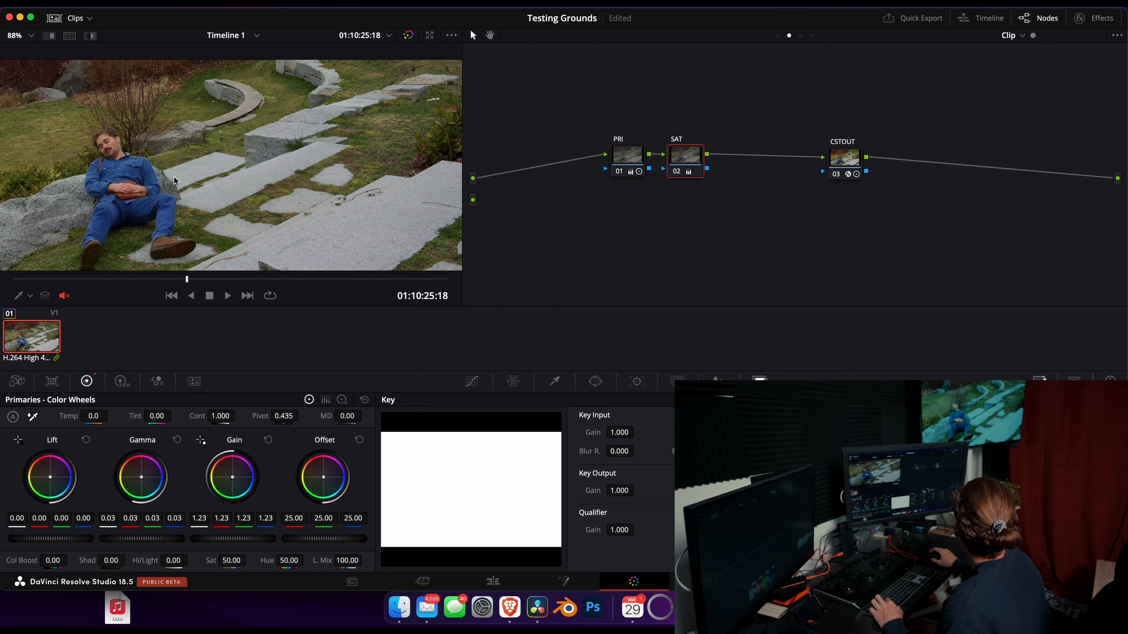
scroll(197, 189, "down", 3)
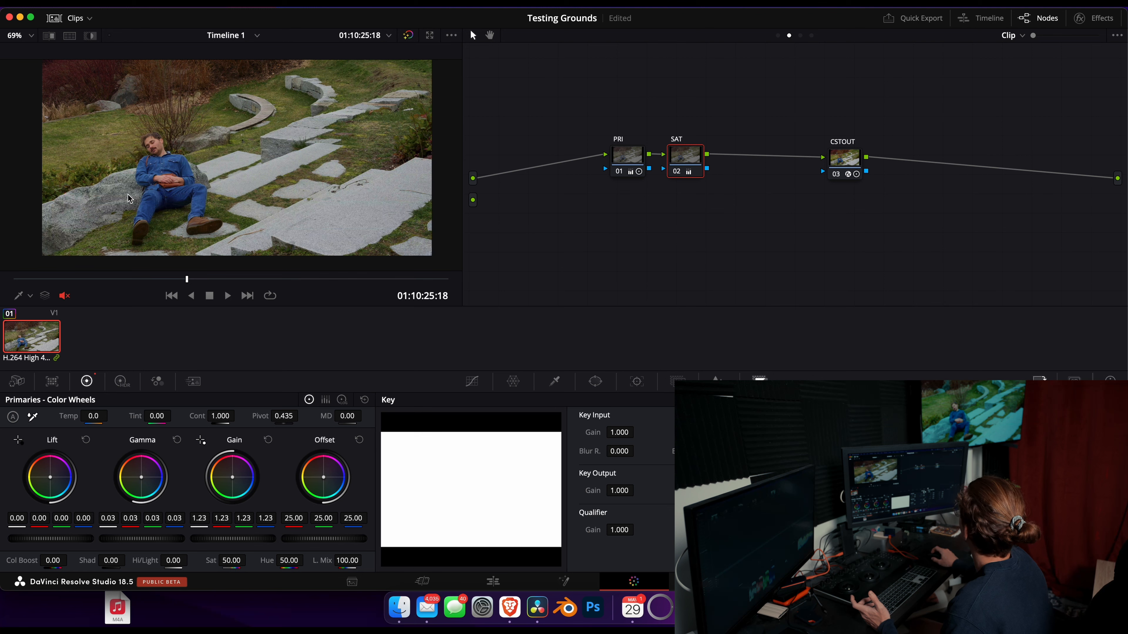
left_click(626, 158)
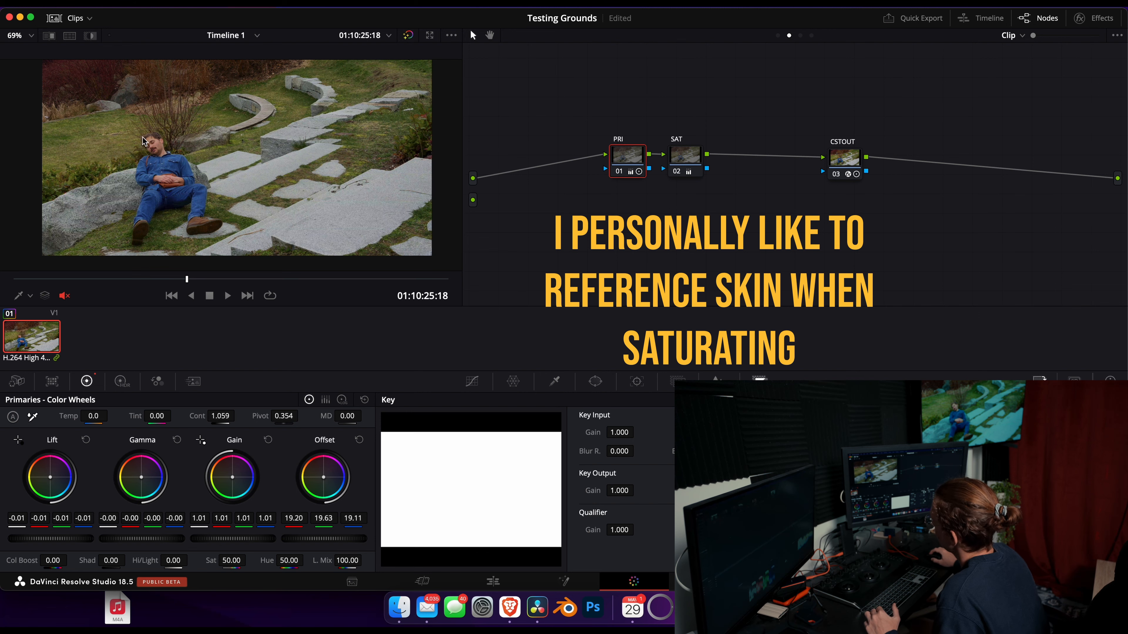
scroll(191, 203, "up", 5)
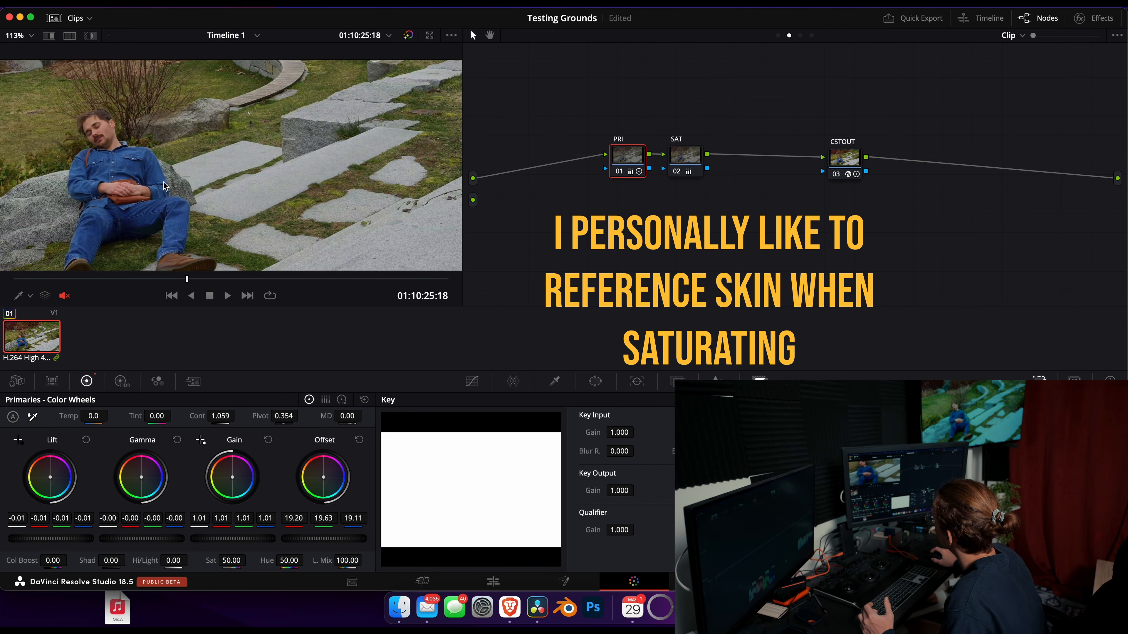
scroll(136, 210, "down", 4)
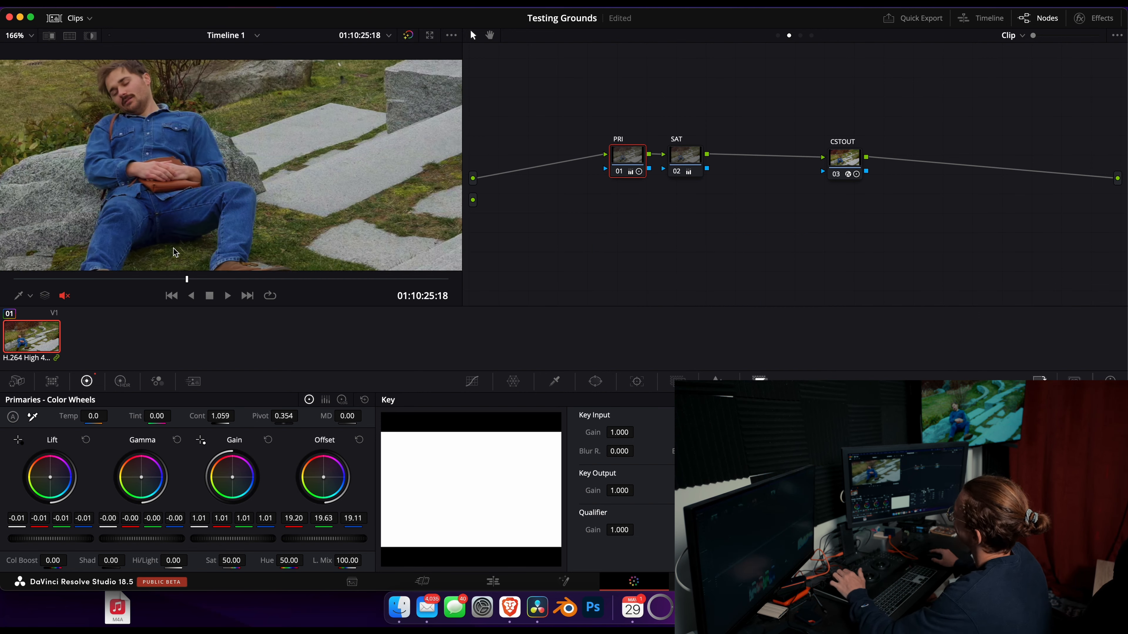
scroll(266, 229, "down", 4)
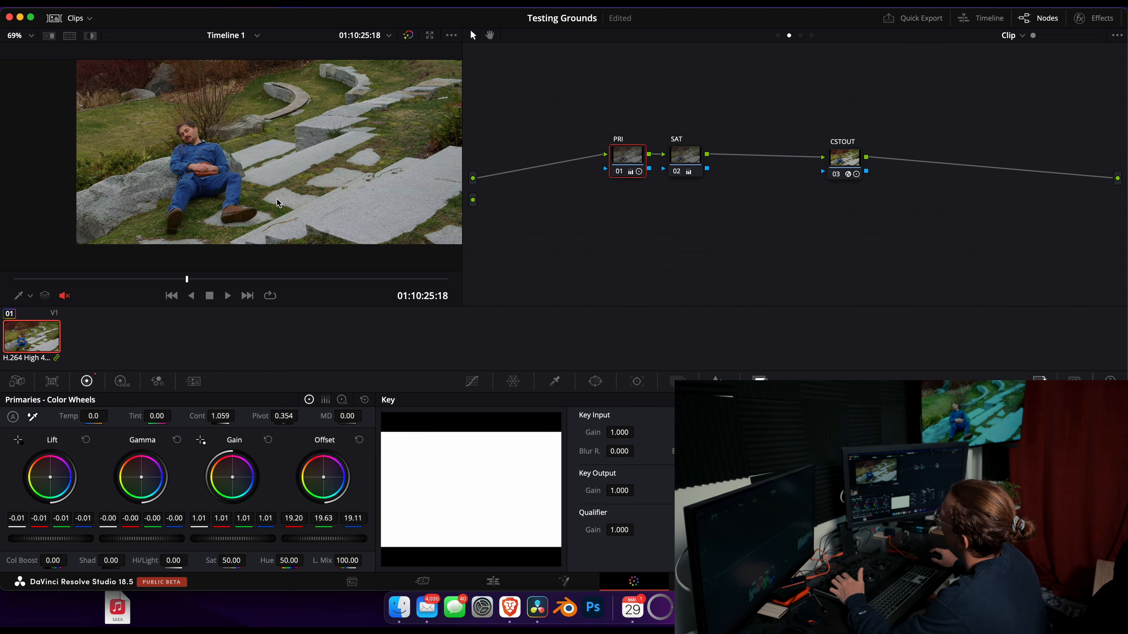
scroll(249, 225, "down", 3)
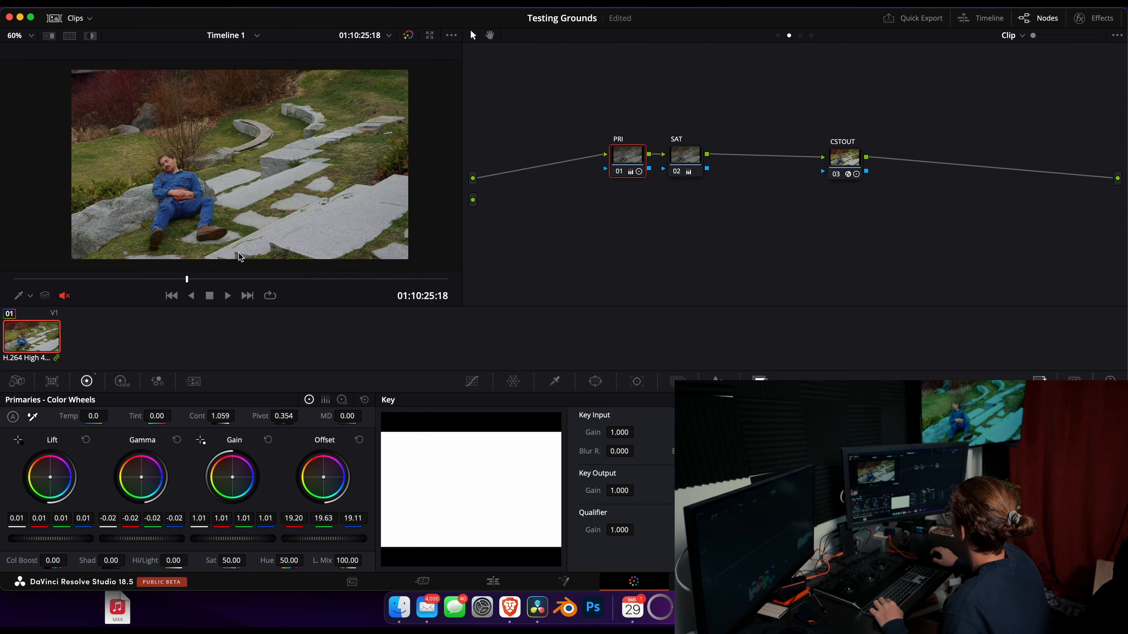
Compare the image with the PRI and SAT nodes both bypassed and enabled, and select only the SAT node
left_click_drag(639, 100, 712, 208)
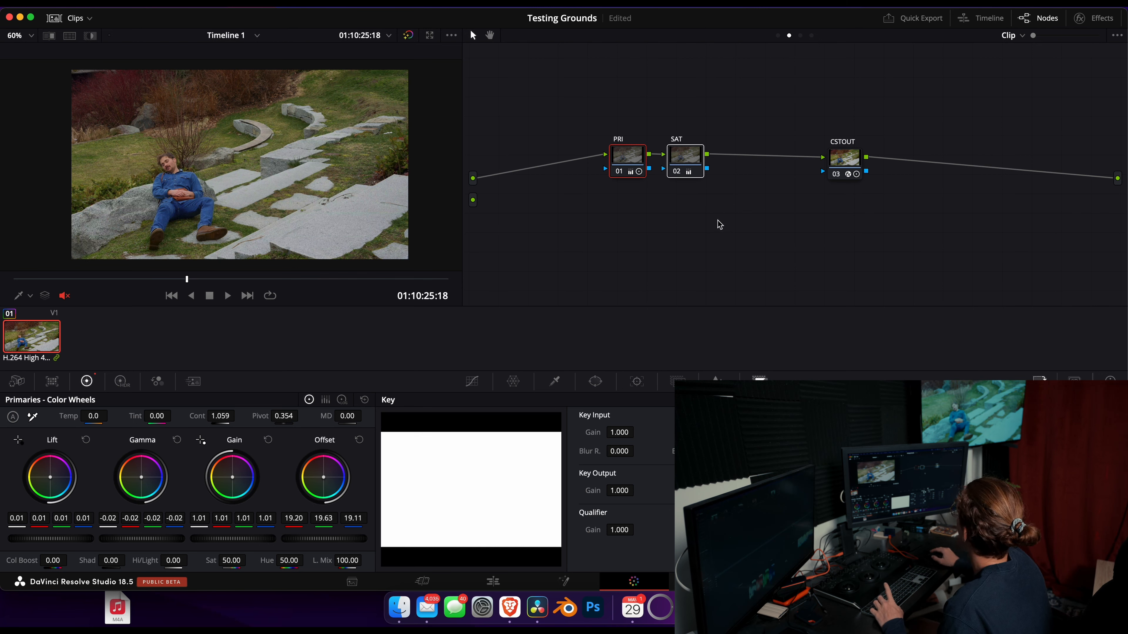
key("super+d")
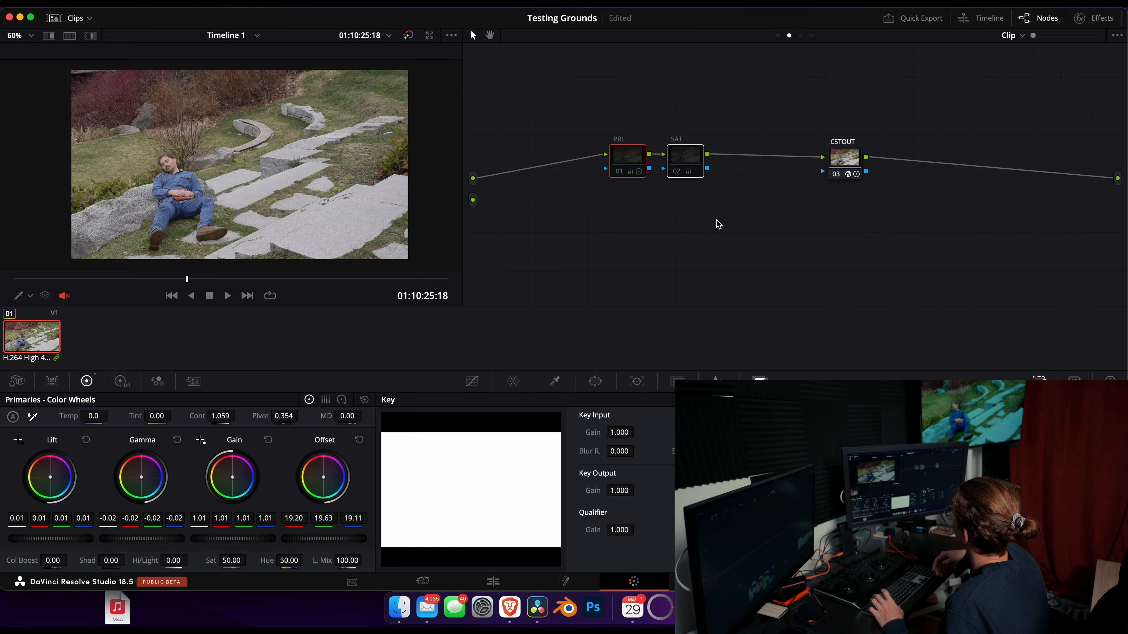
key("super+d")
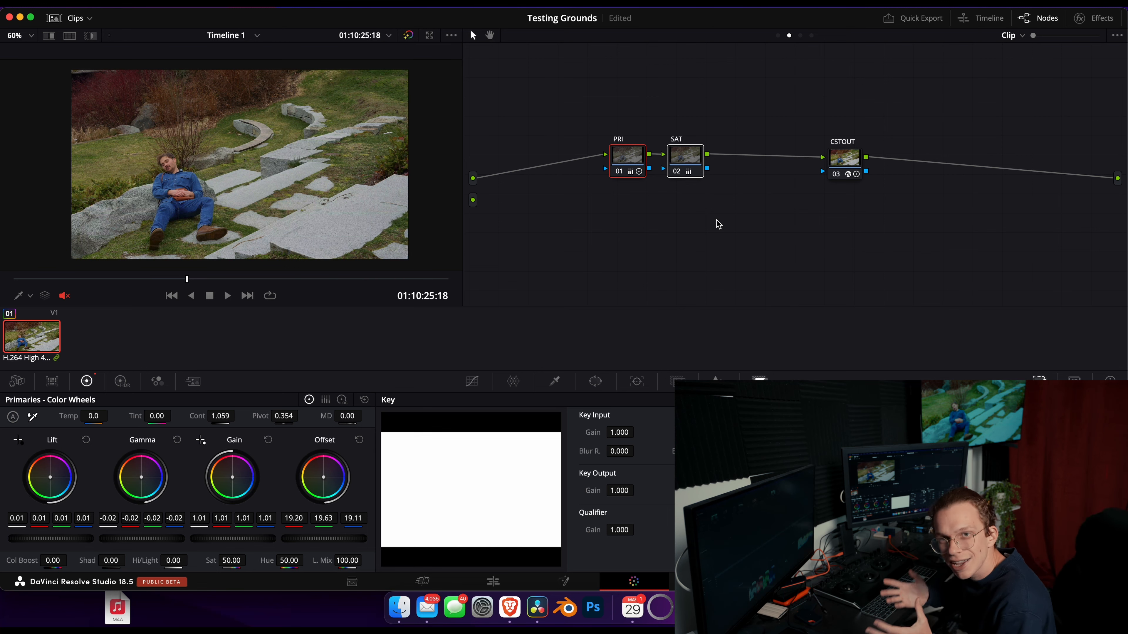
left_click(674, 169)
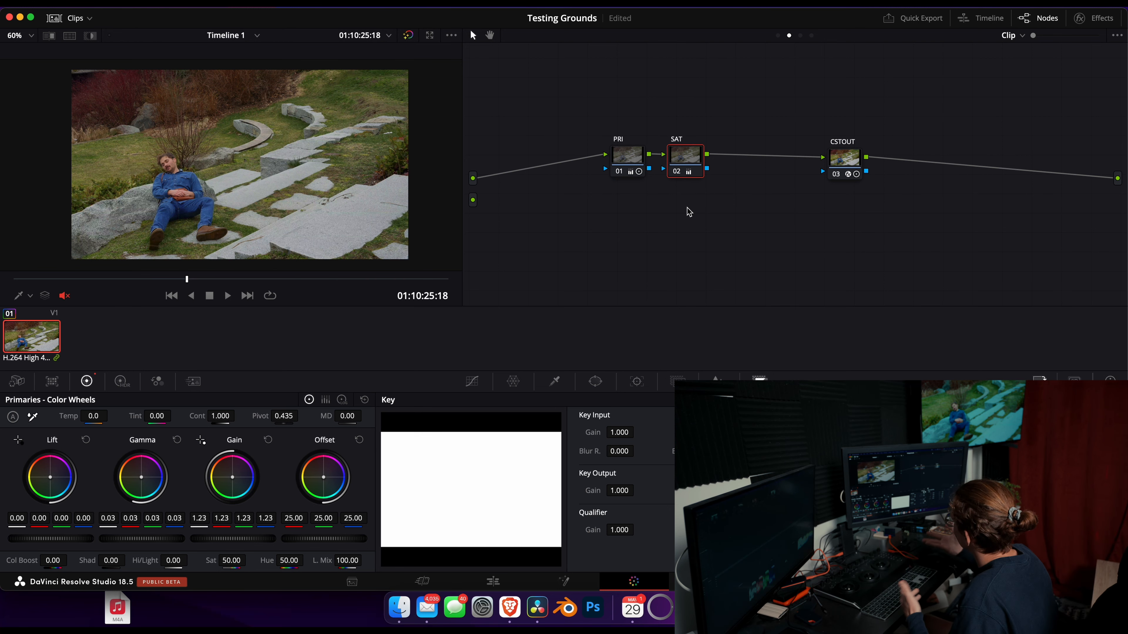